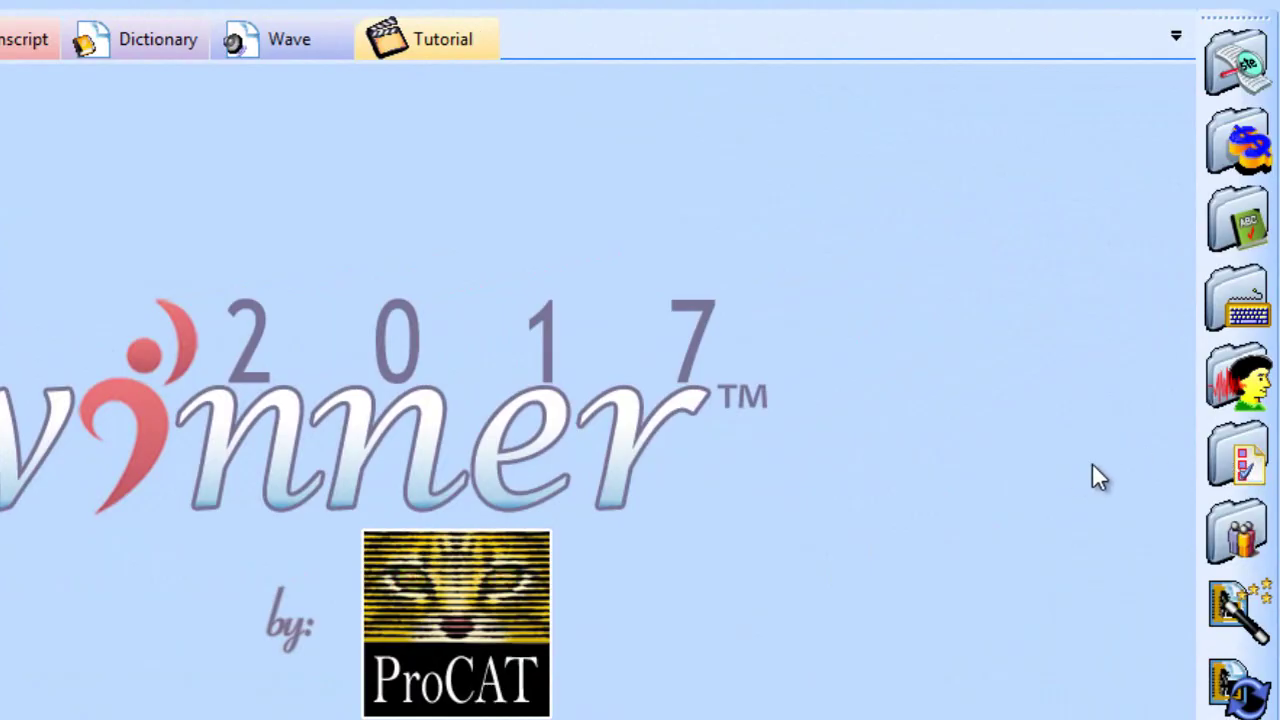
Open the punctuation table from the miscellaneous program options and review the existing "if you will" entry
left_click(1245, 462)
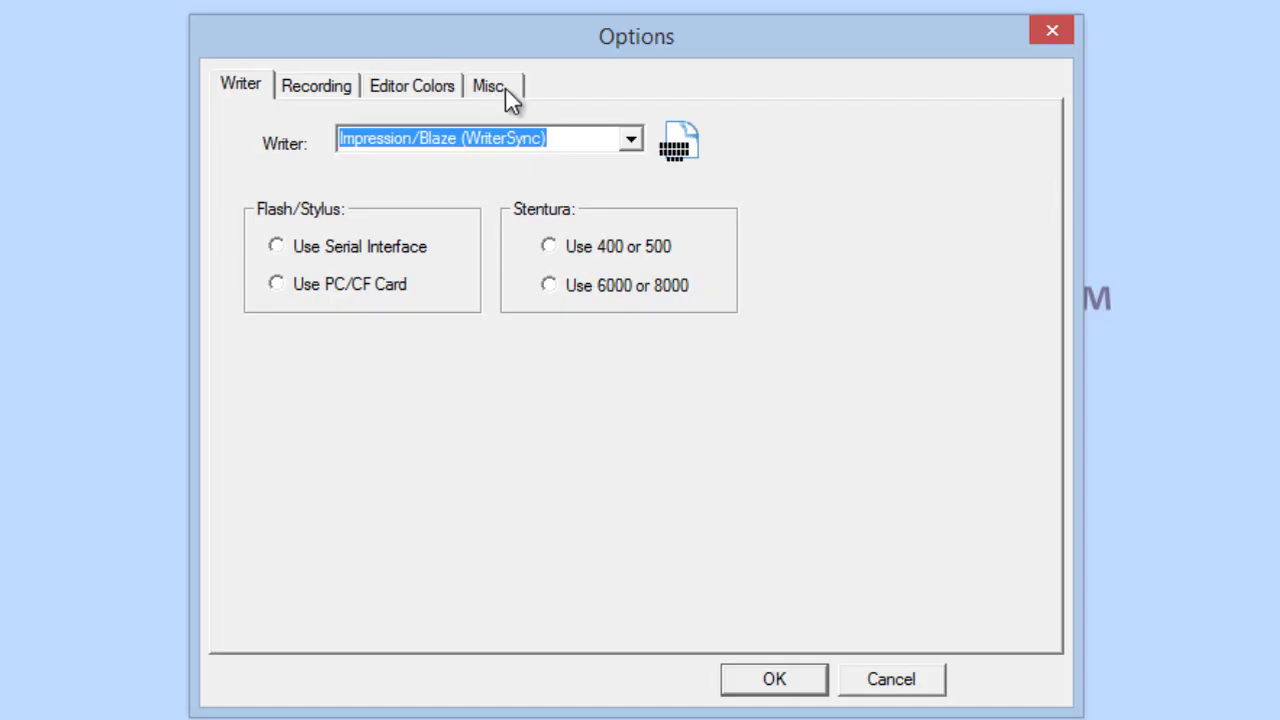
left_click(505, 86)
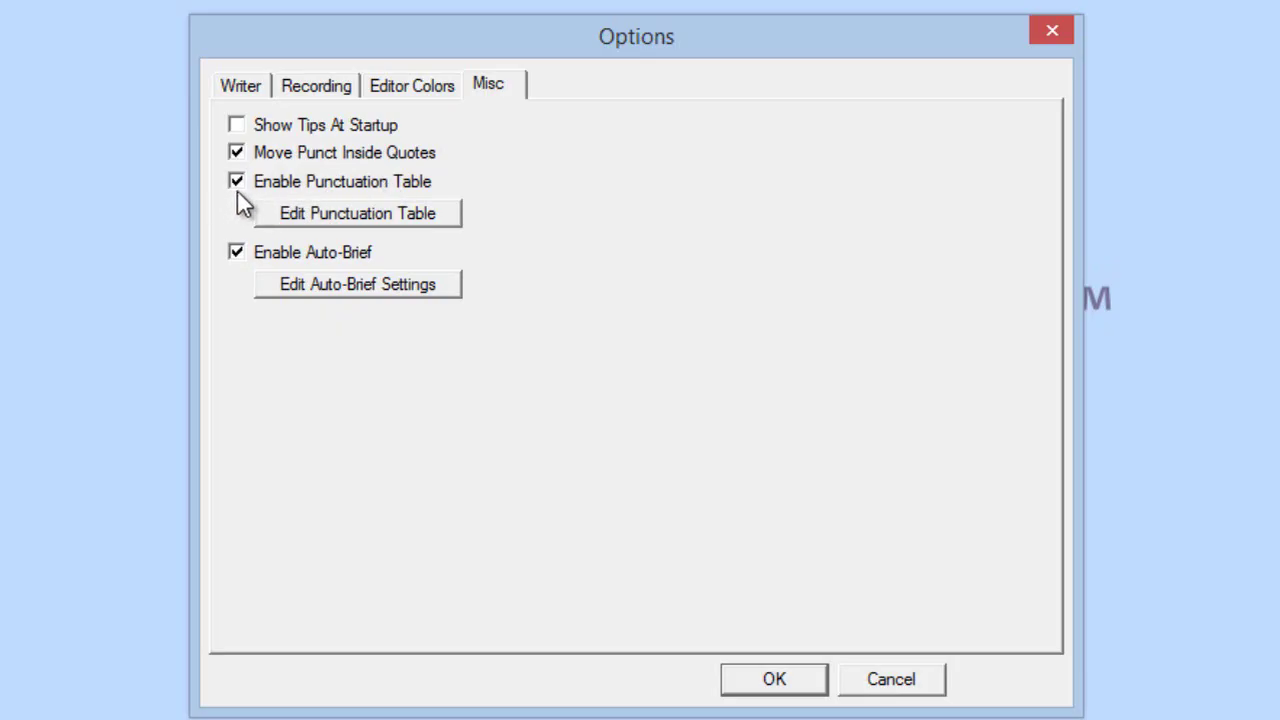
left_click(336, 222)
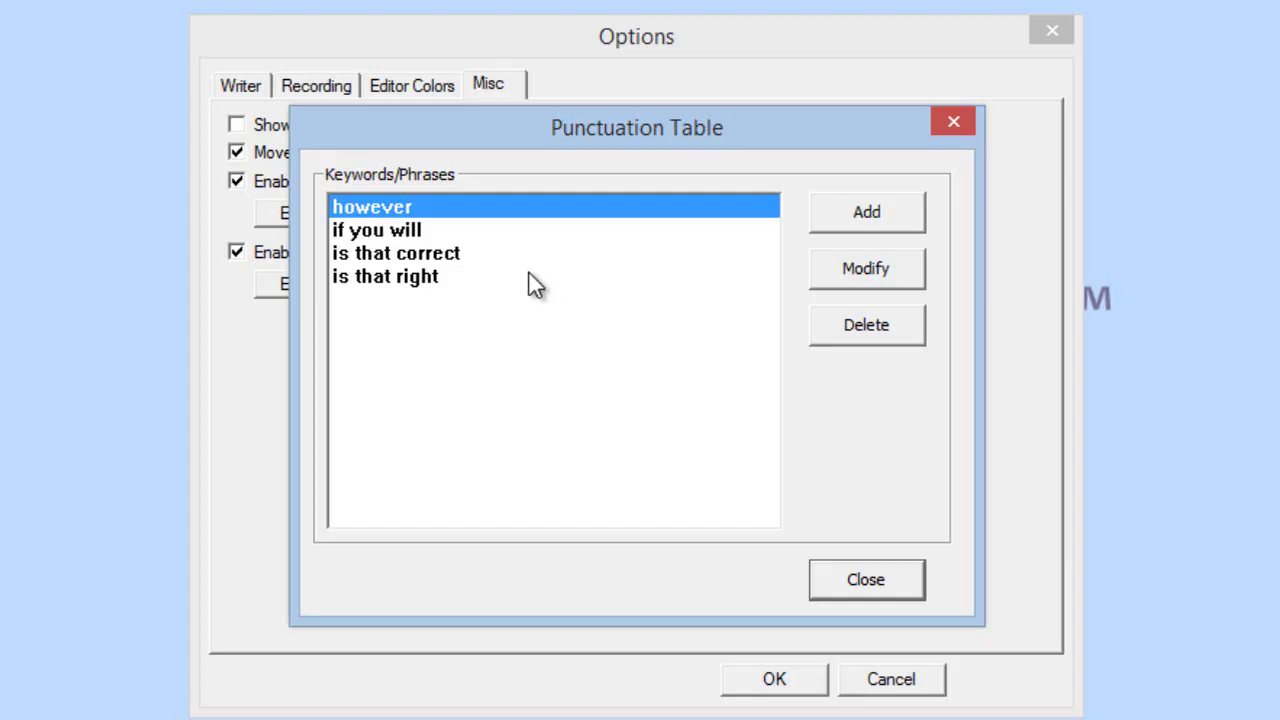
left_click(411, 229)
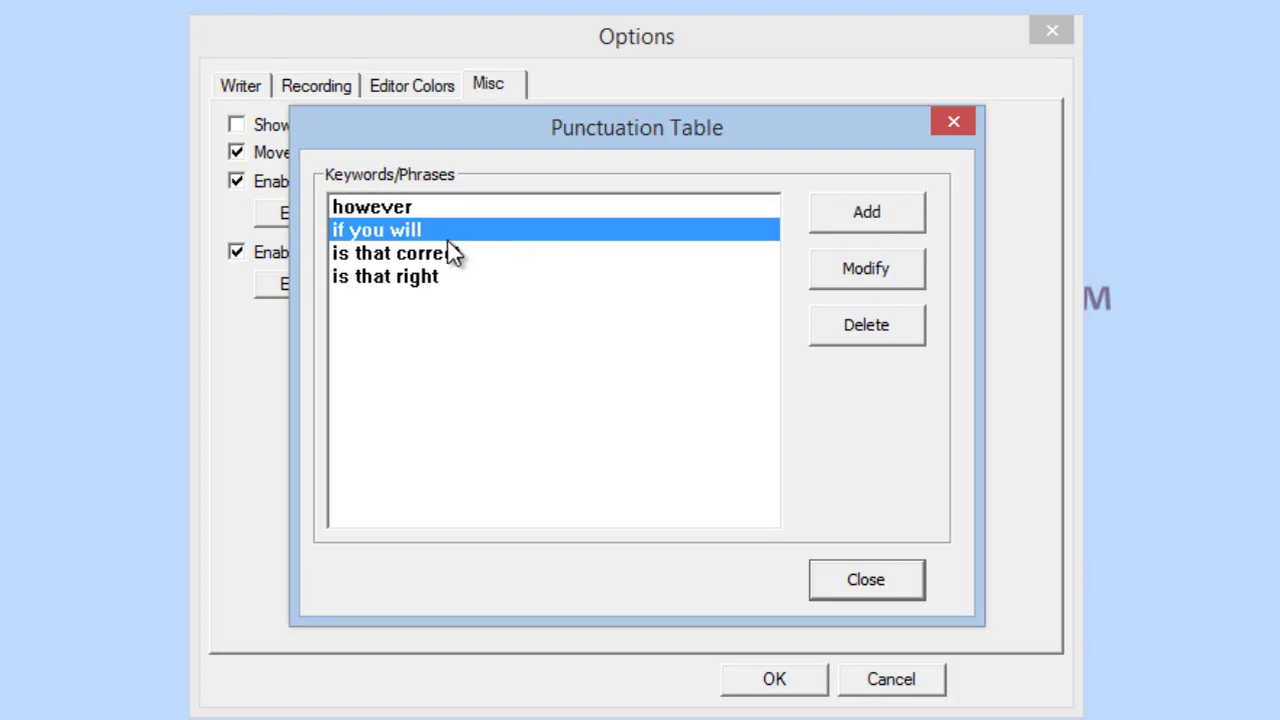
left_click(849, 270)
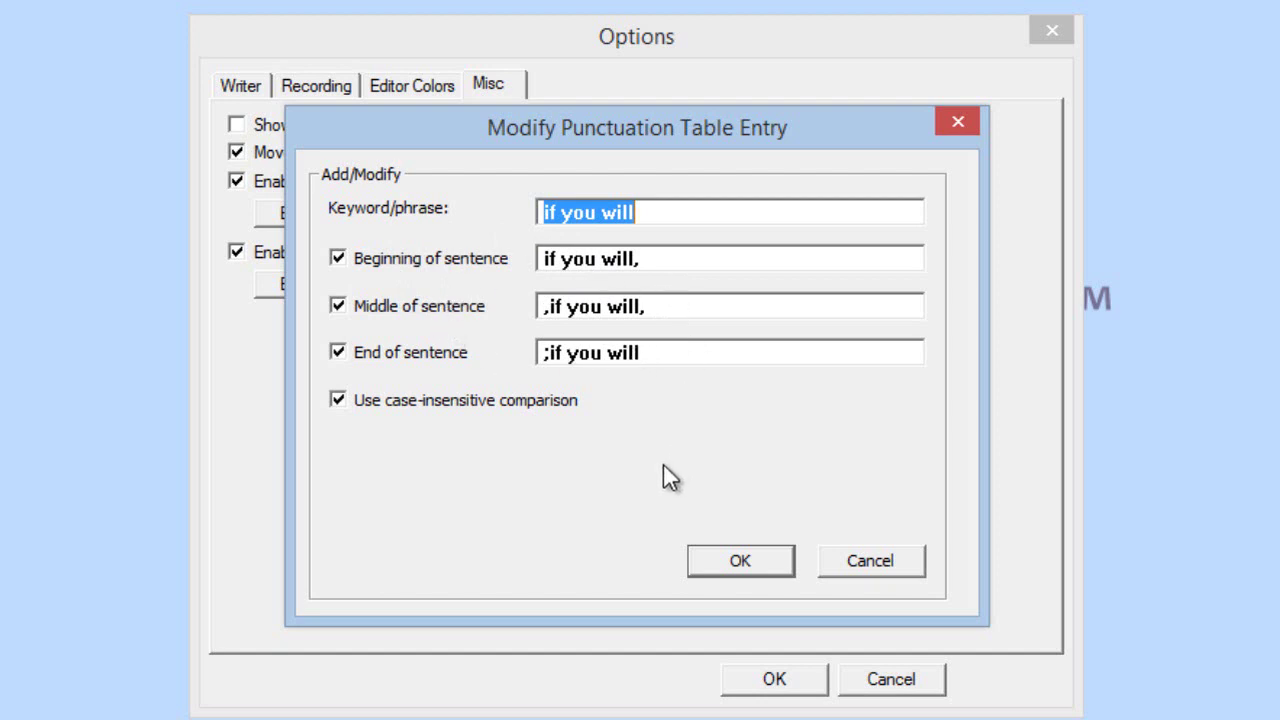
left_click(702, 566)
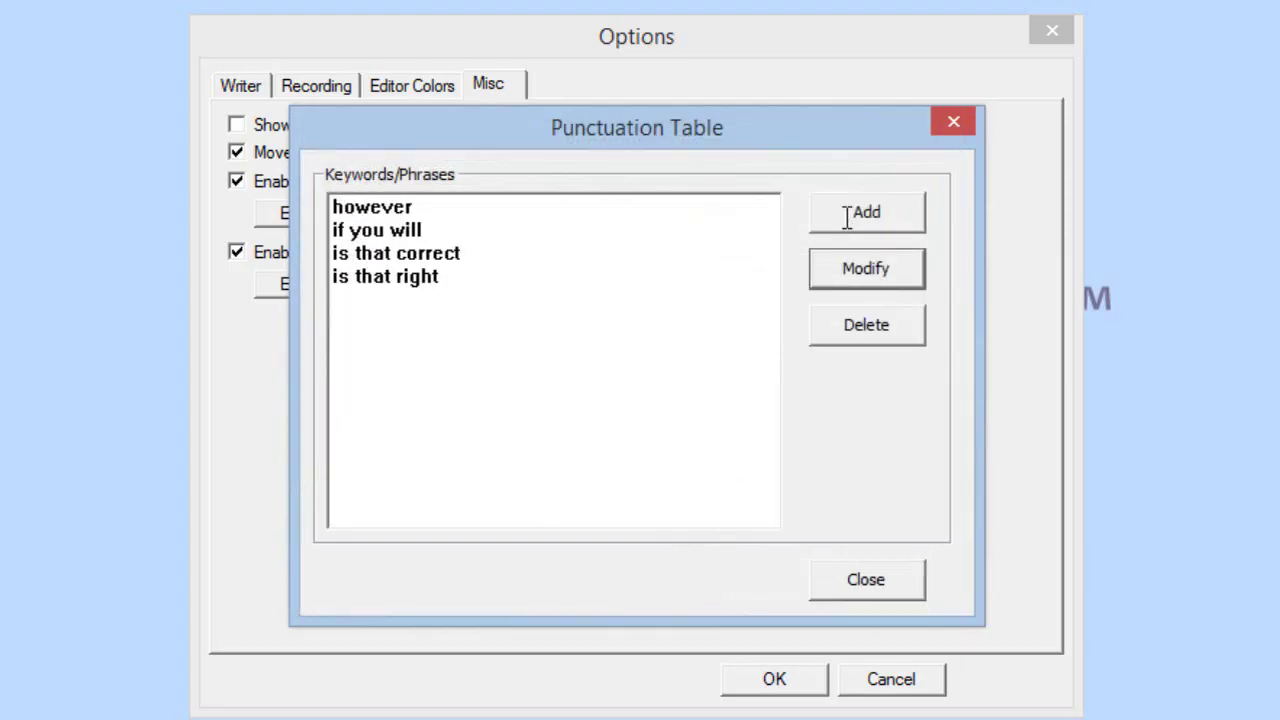
Start a new punctuation table entry for "if you will" with the beginning, middle and end of sentence variants enabled
left_click(845, 215)
type("i")
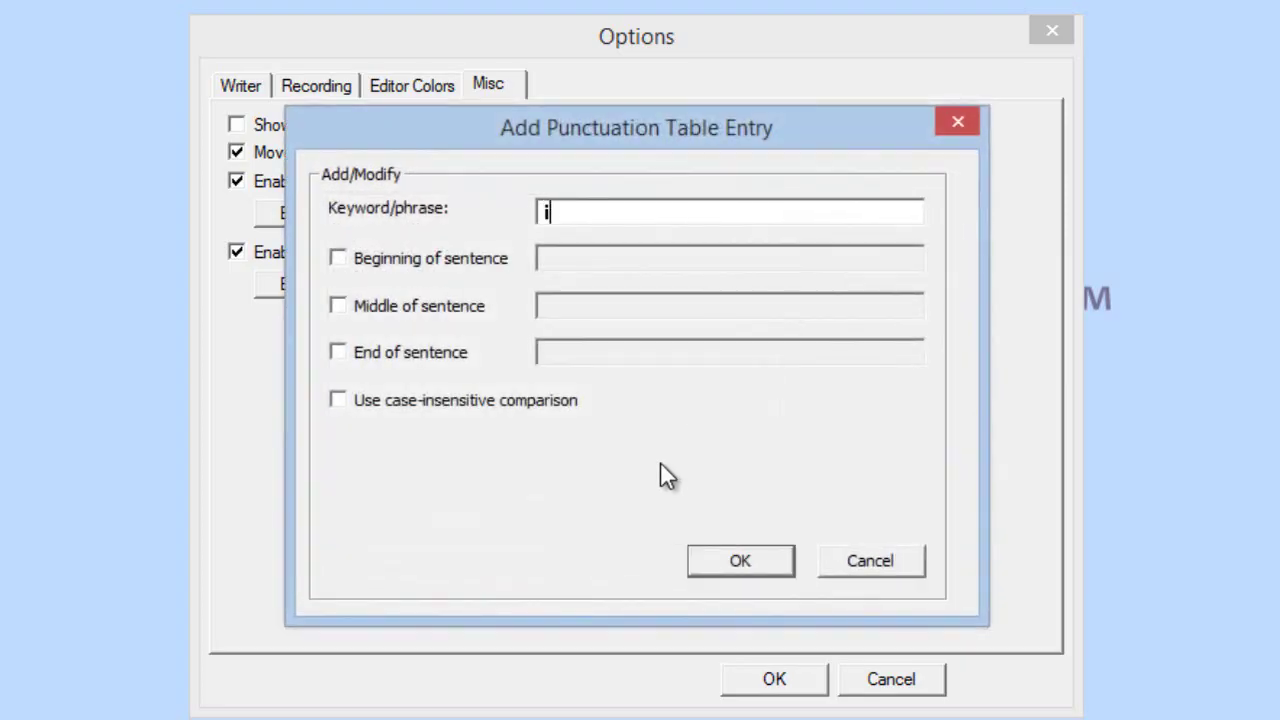
type("f you will")
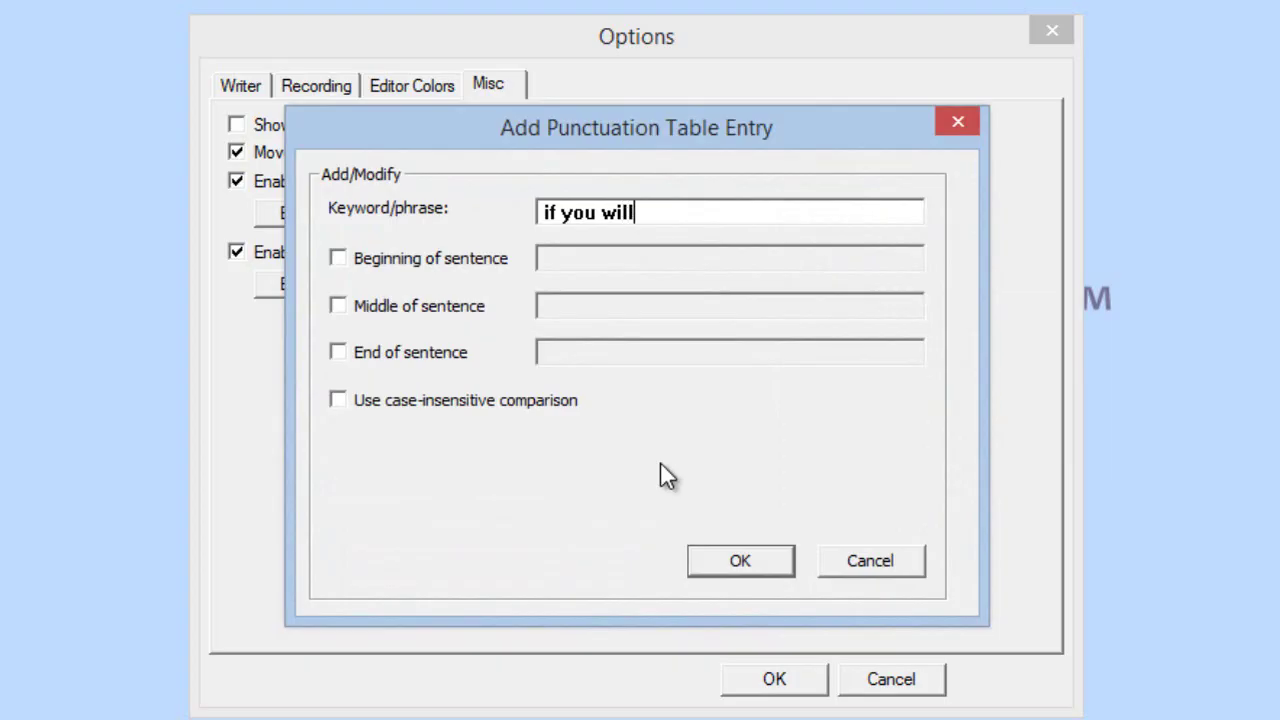
left_click(340, 258)
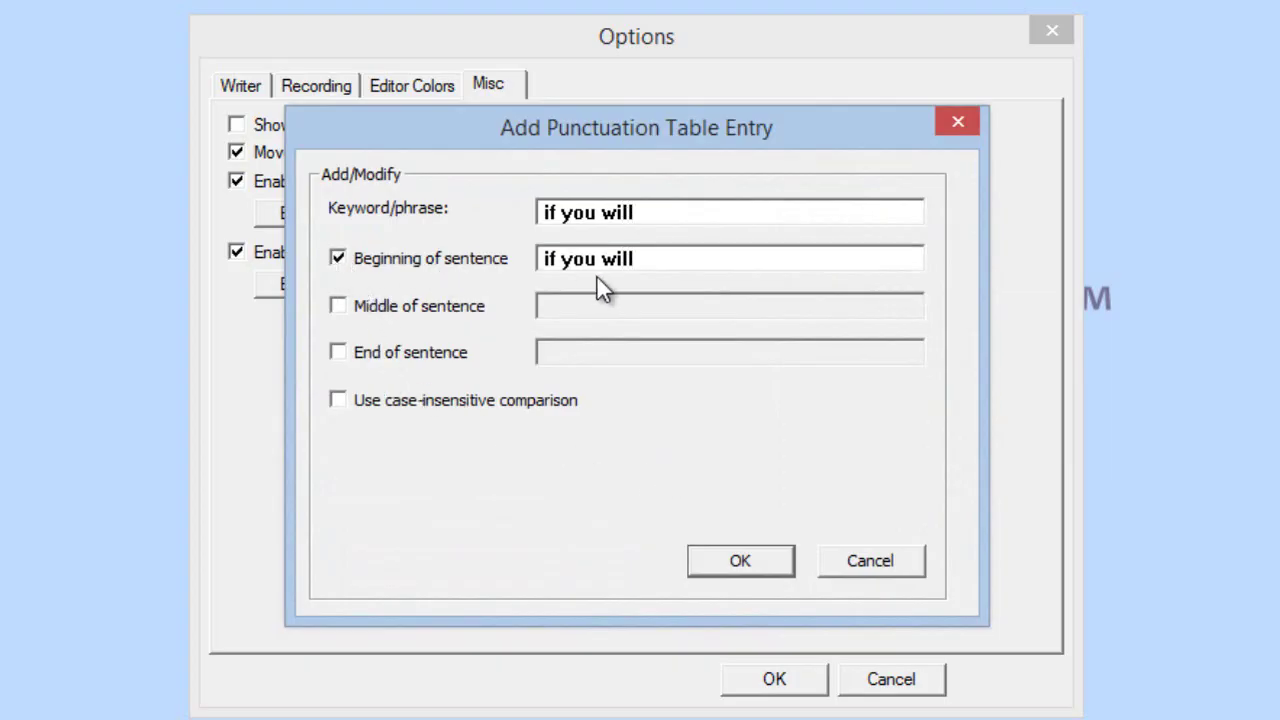
left_click(341, 309)
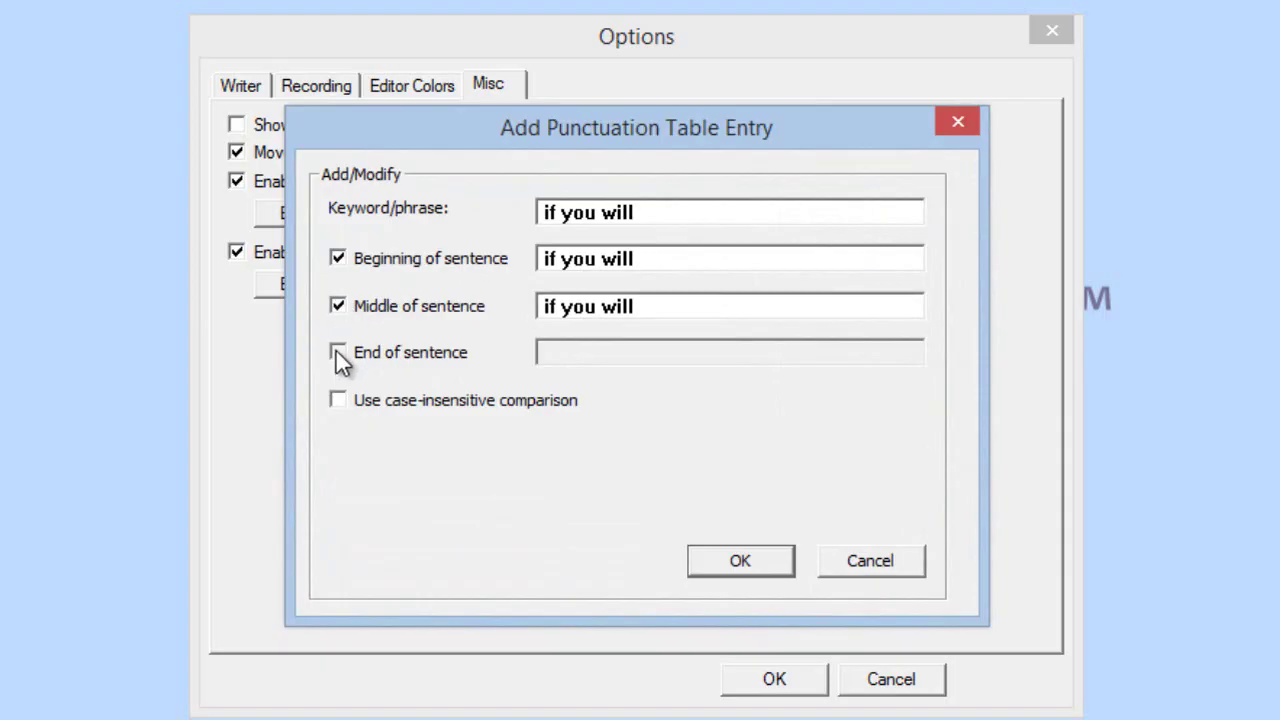
left_click(336, 351)
Punctuate the variants as "if you will," for beginning, ",if you will," for middle and ";if you will" for end of sentence, and save the entry
left_click(643, 257)
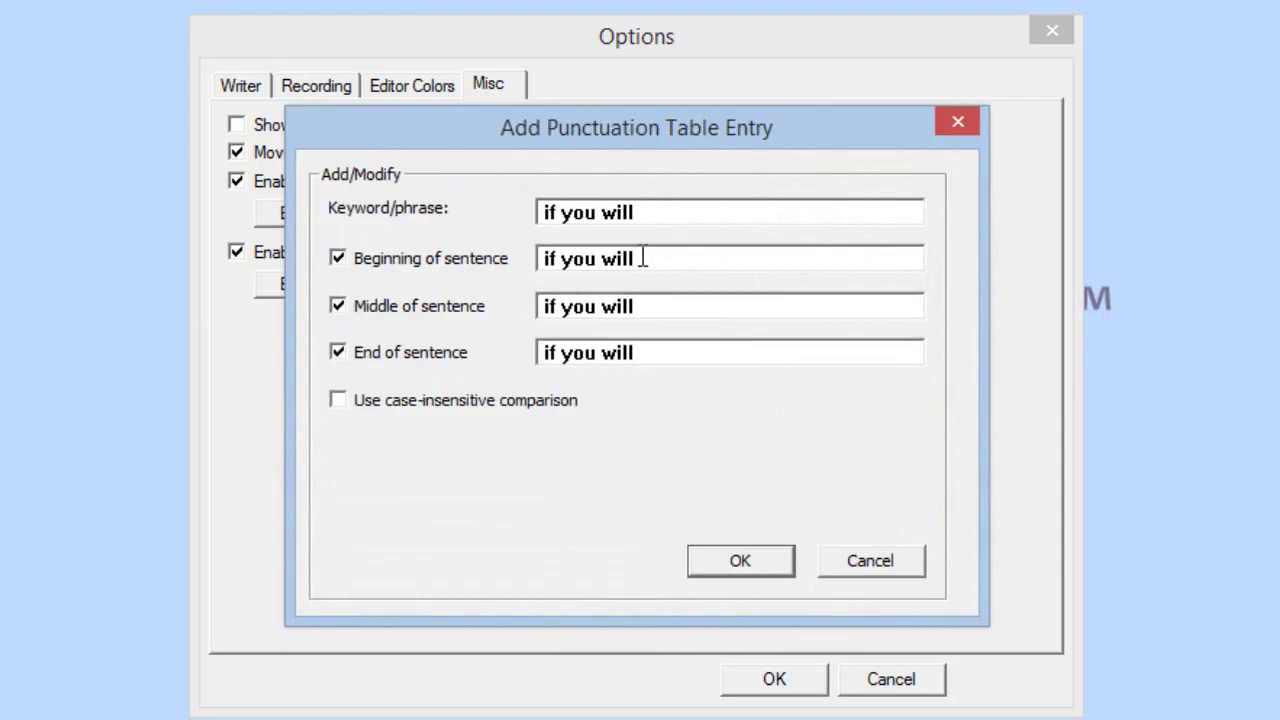
type(",")
left_click(541, 305)
type(",")
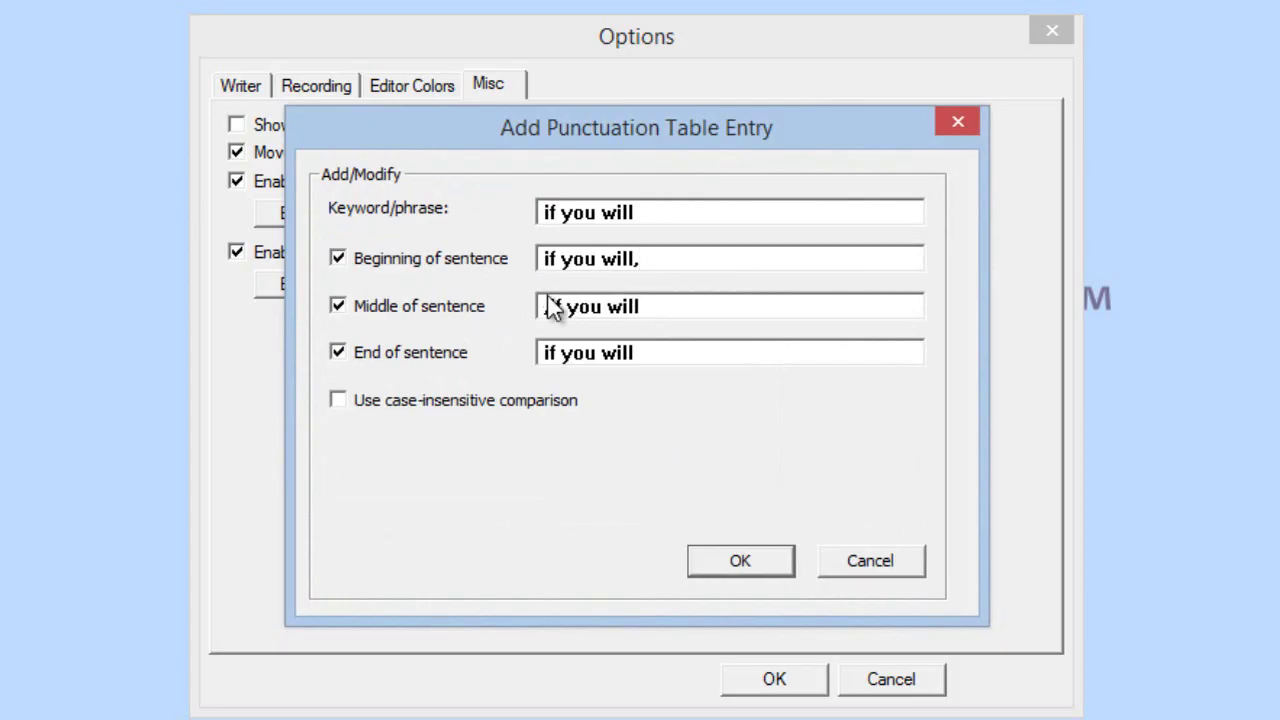
left_click(651, 306)
type(",")
left_click(541, 352)
type(";")
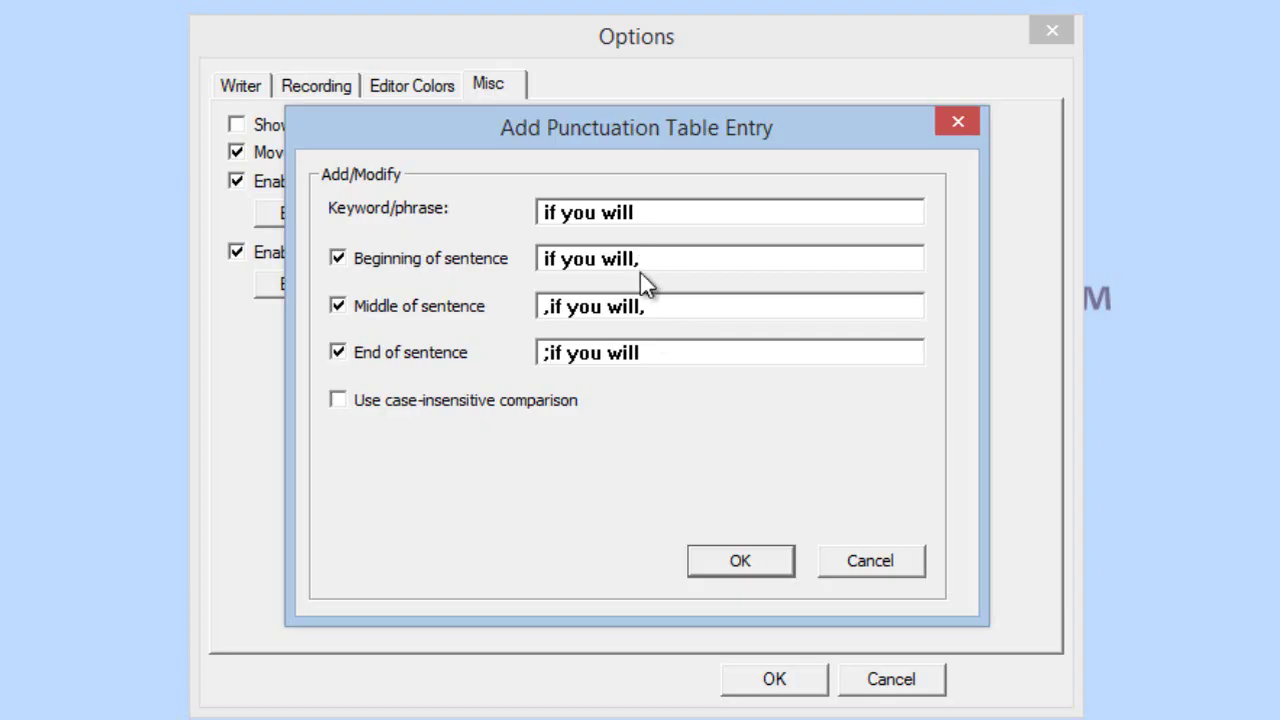
left_click(712, 568)
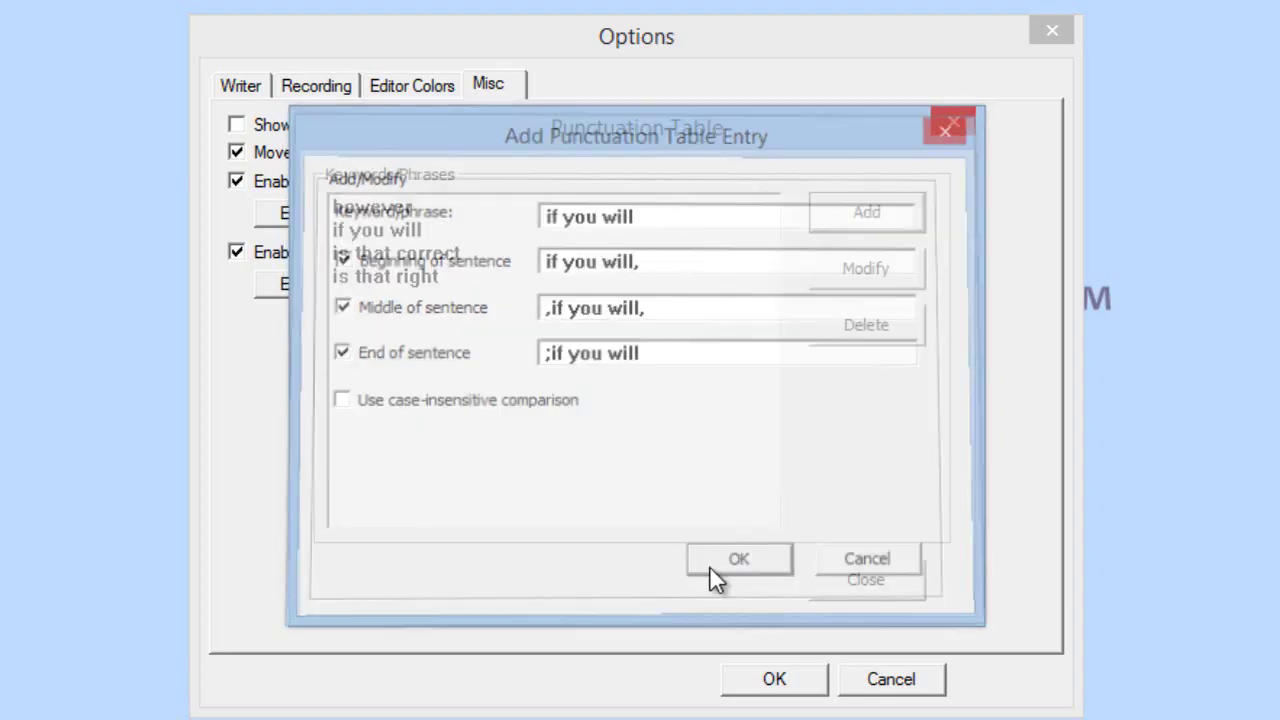
Review the "is that correct" entry's punctuation settings and close the punctuation table
left_click(382, 255)
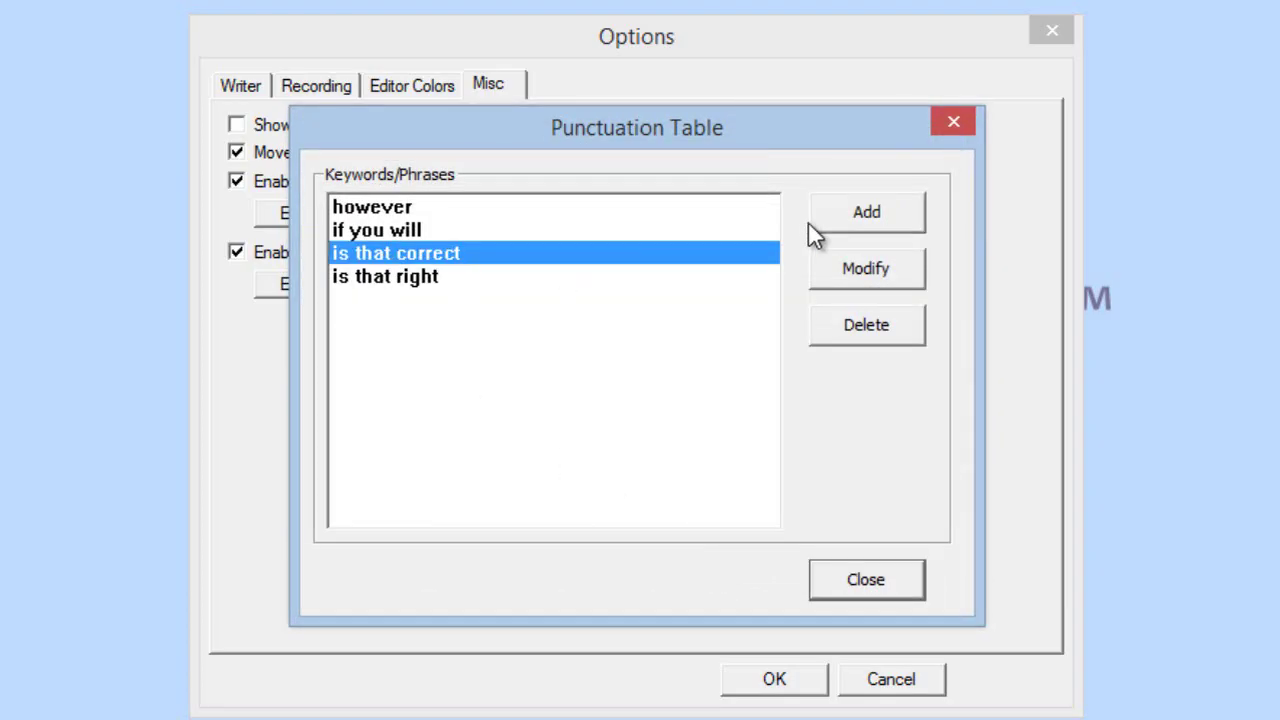
left_click(864, 270)
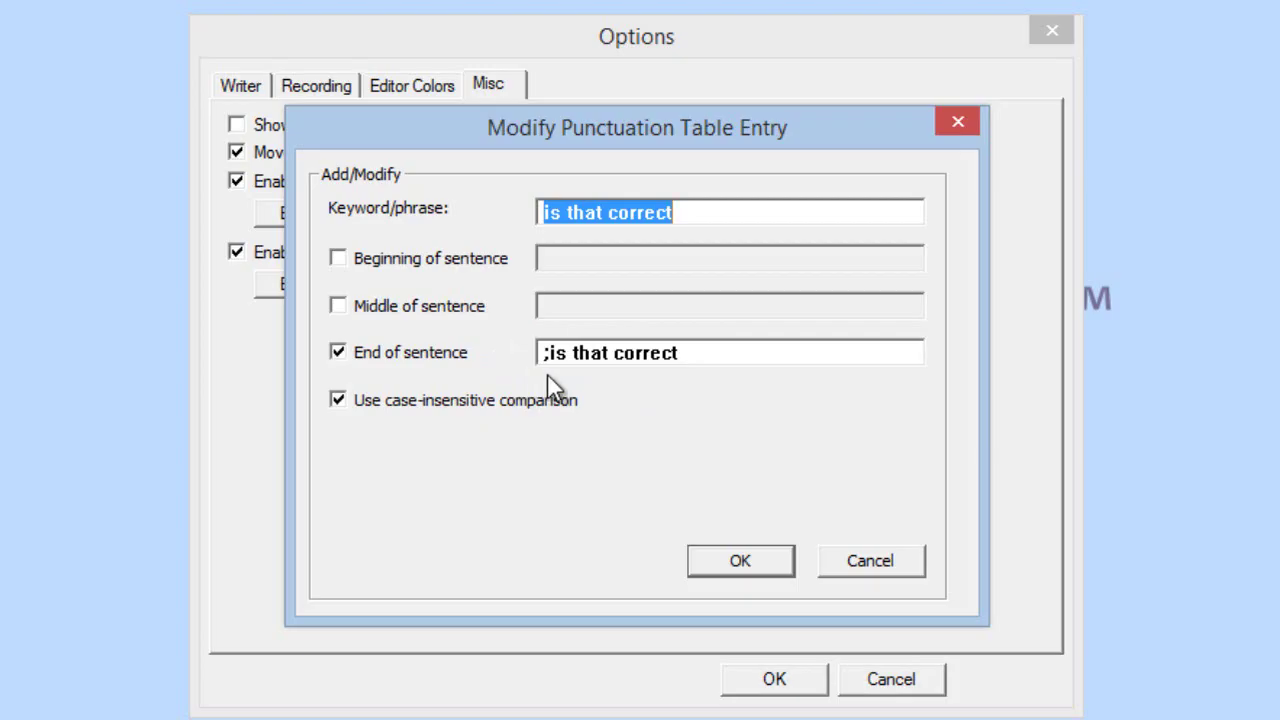
left_click(708, 562)
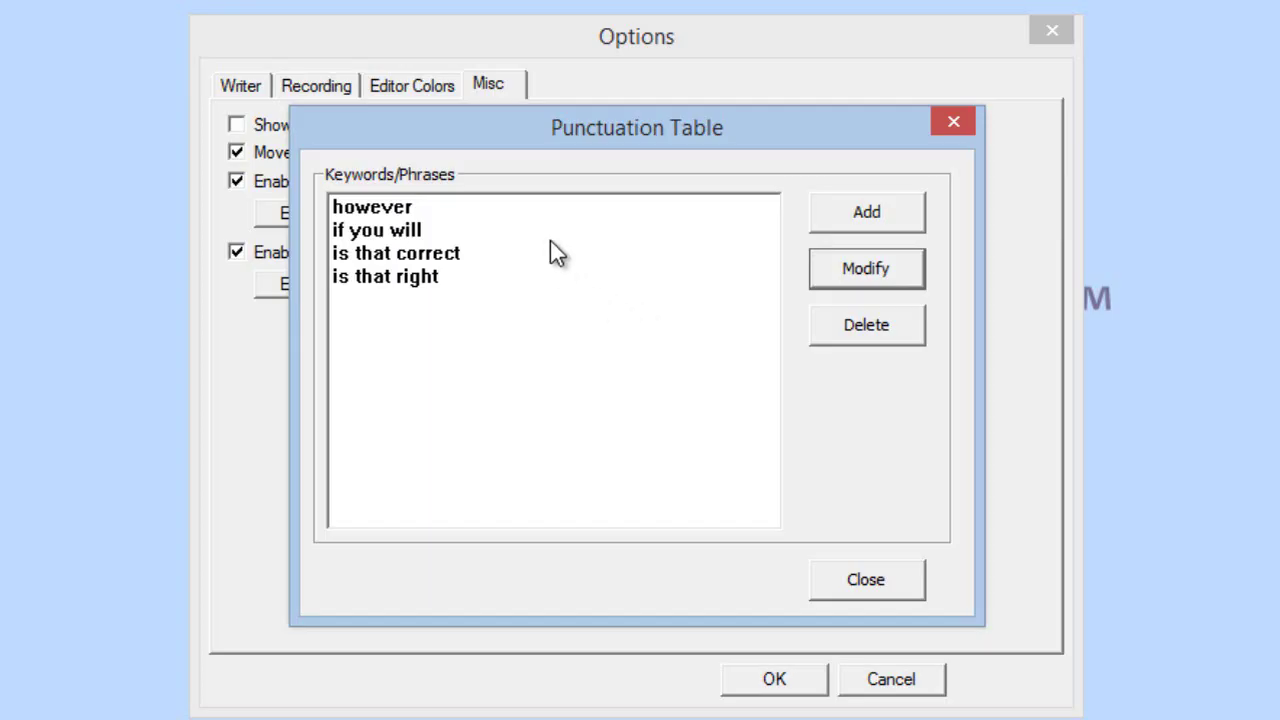
left_click(827, 579)
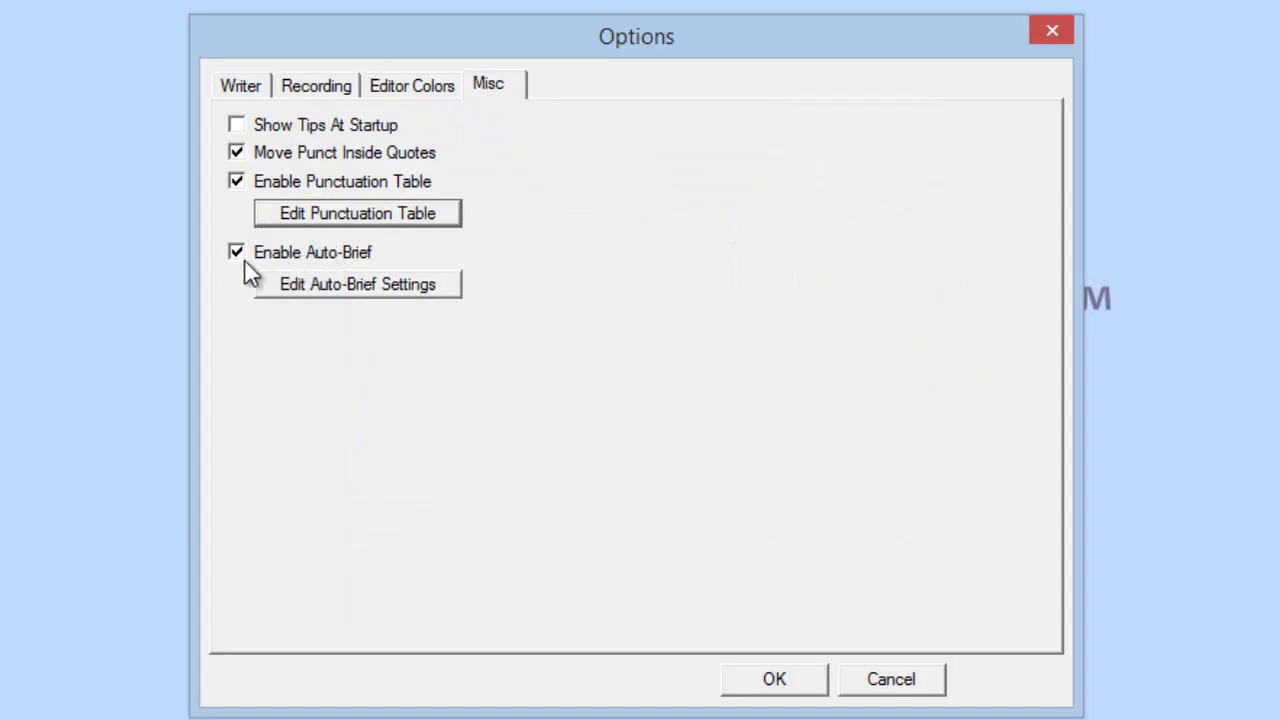
Set Max Outline to 5 in the Auto-Brief settings and save them
left_click(322, 289)
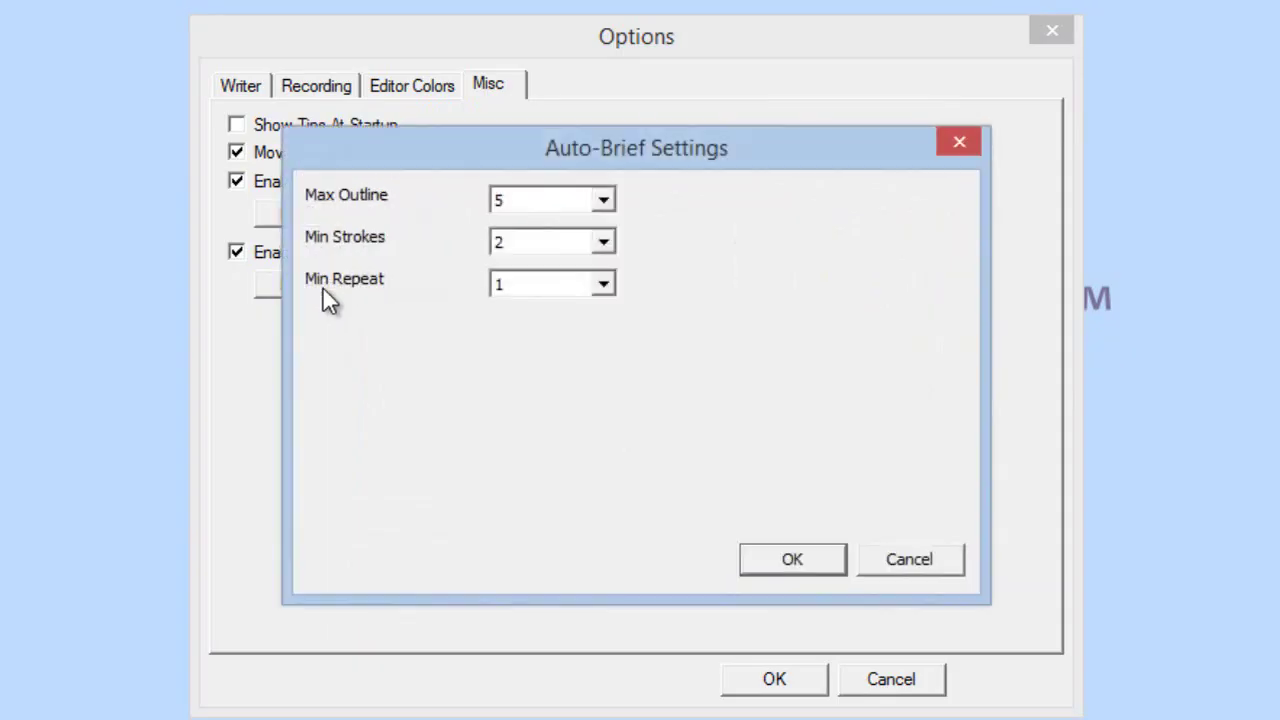
left_click_drag(503, 141, 486, 51)
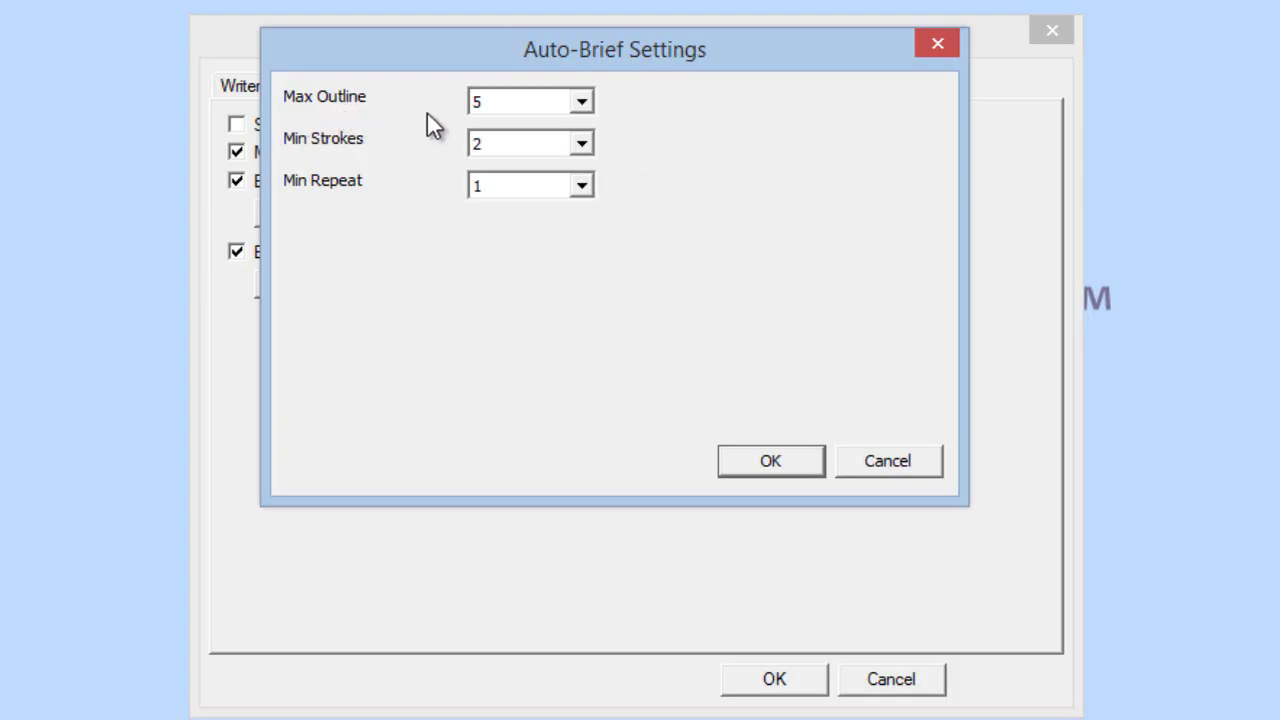
left_click(581, 103)
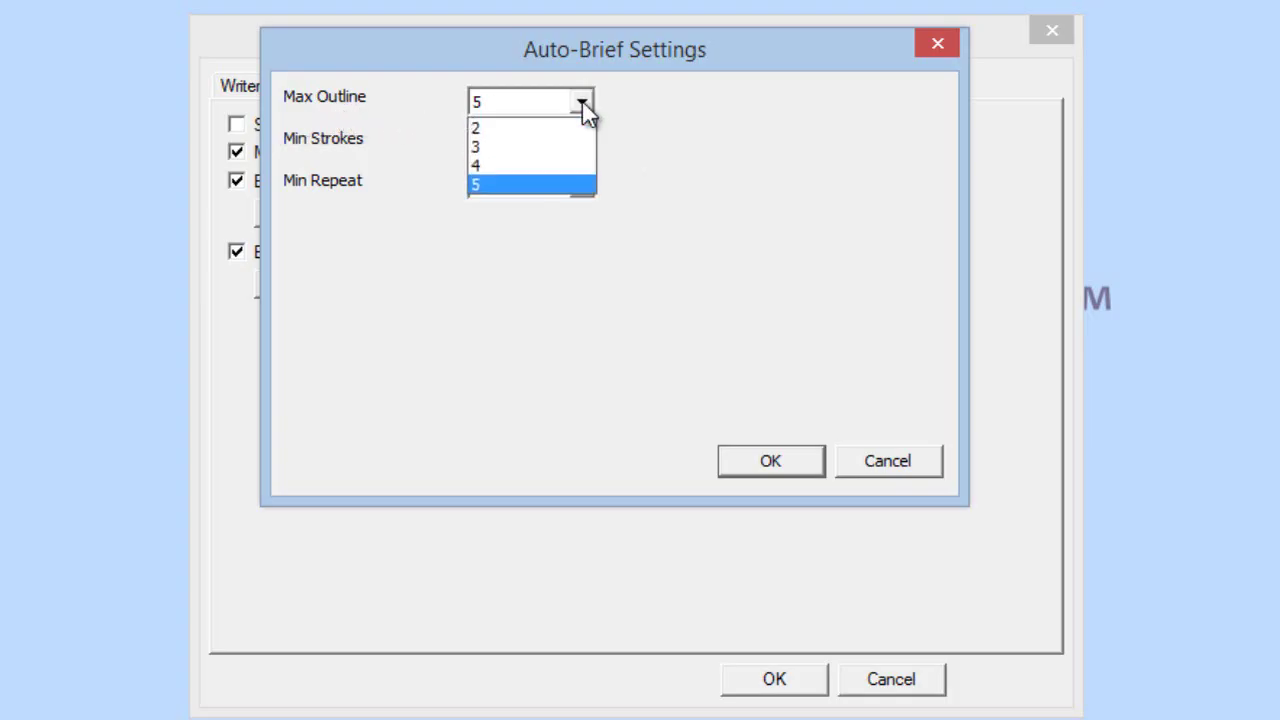
left_click(535, 184)
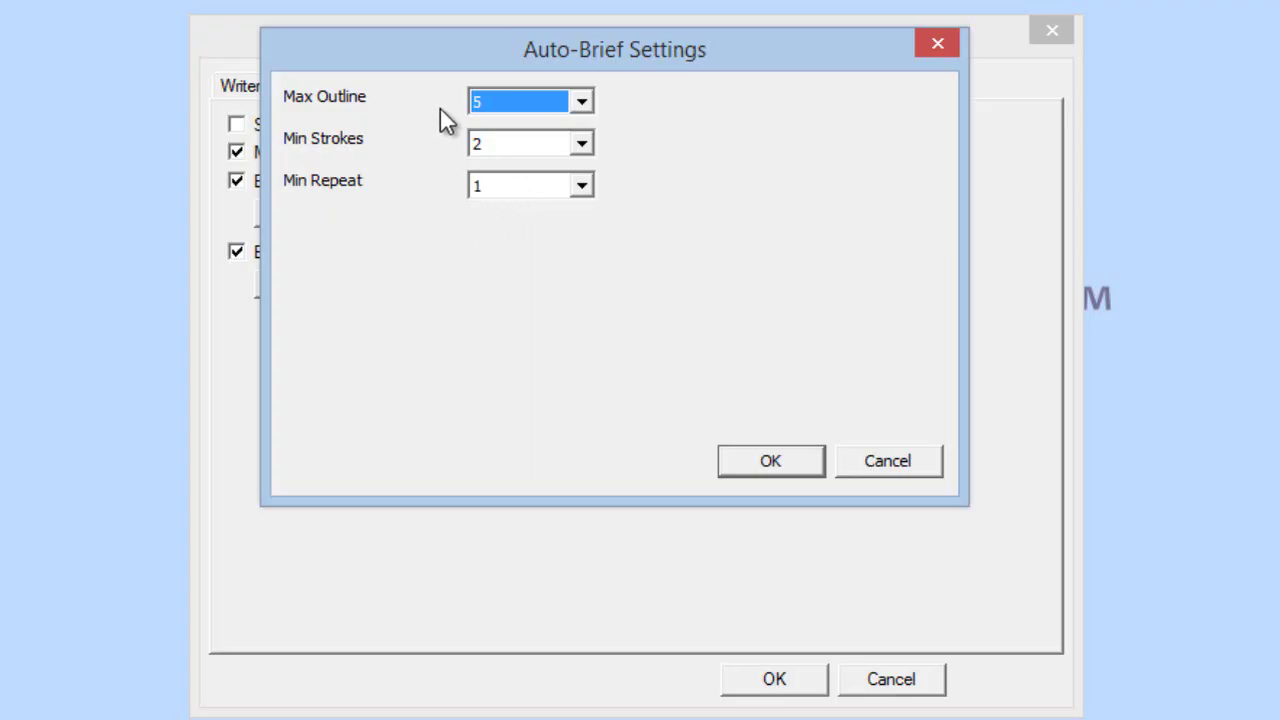
left_click(764, 464)
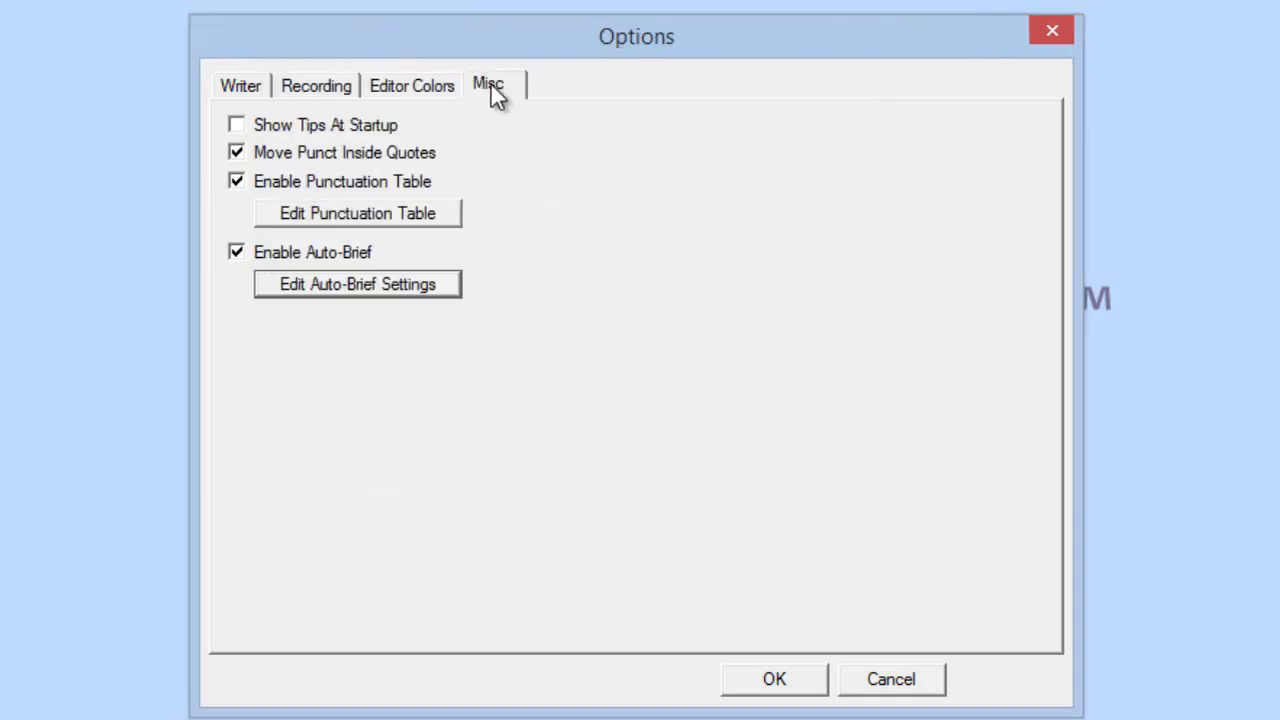